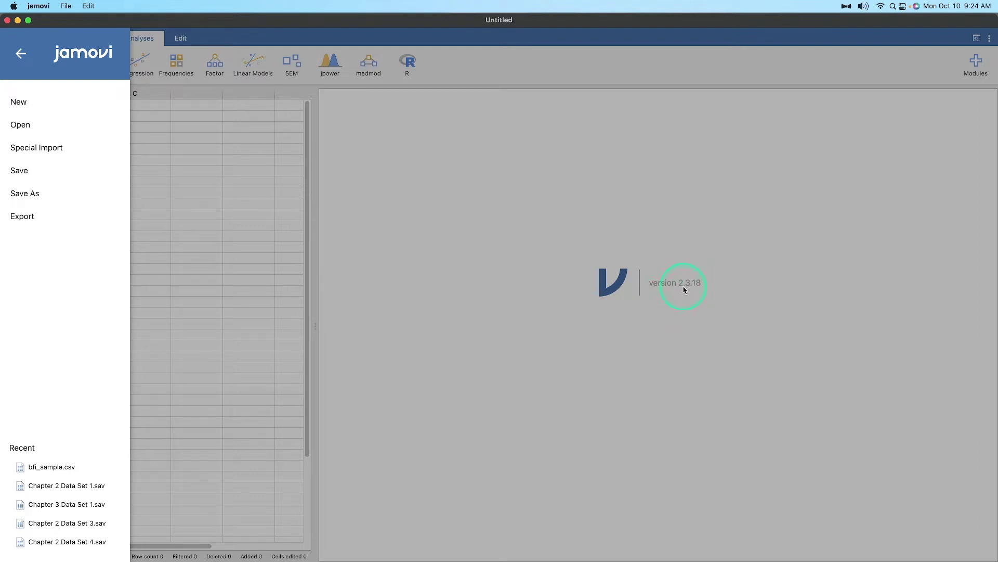
Open the Big 5 (Dolan, Oort, Stoel & Wicherts, 2009) data set from the top level of the Data Library
left_click(684, 289)
left_click(58, 130)
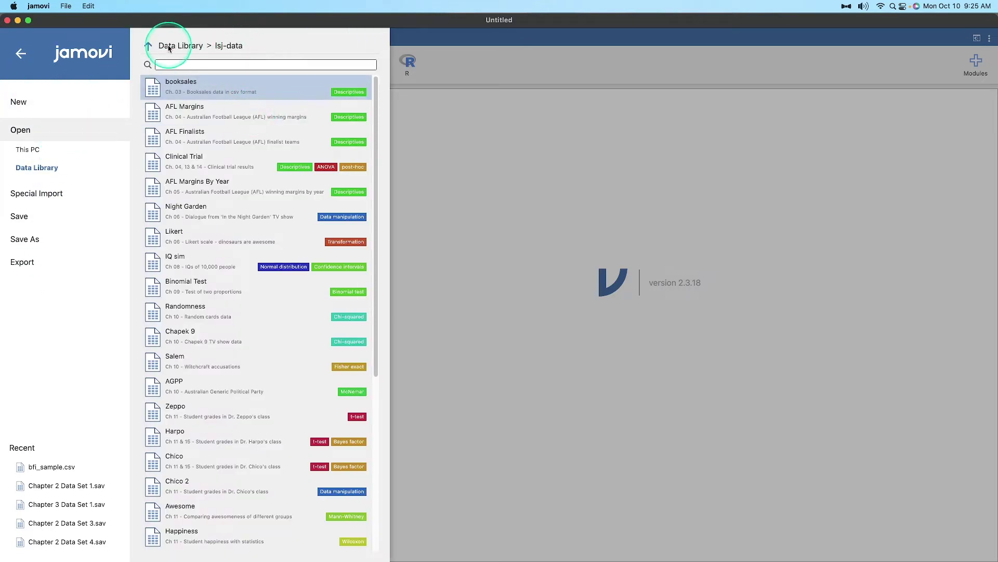
left_click(150, 47)
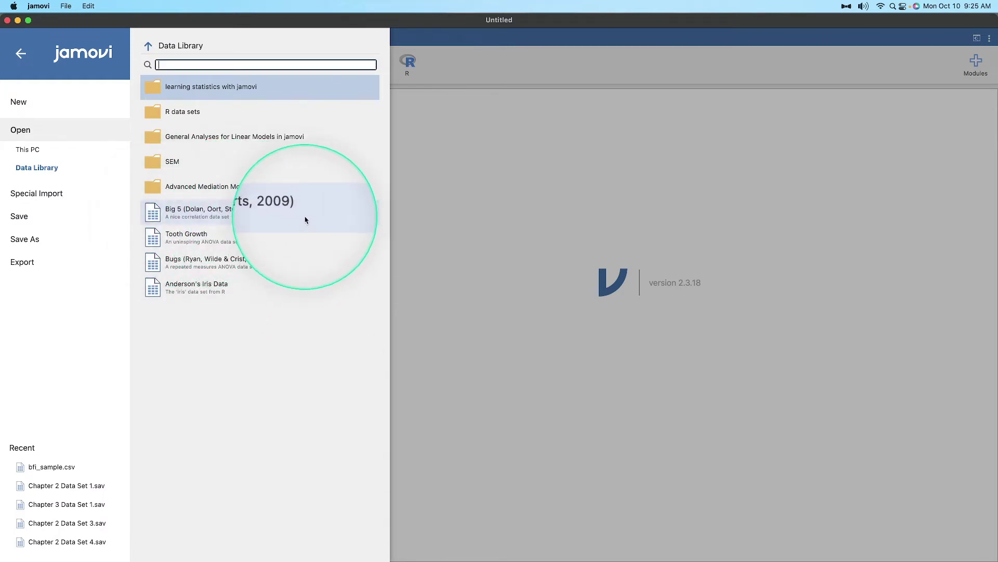
left_click(198, 219)
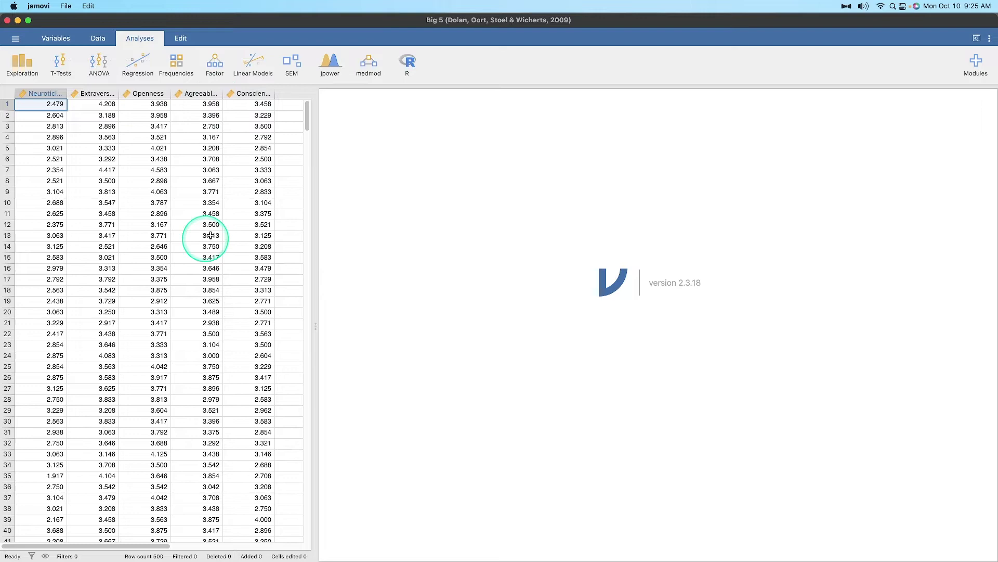
Look through the data rows and create a Descriptives analysis with Neuroticism as its variable
scroll(213, 228, "down", 20)
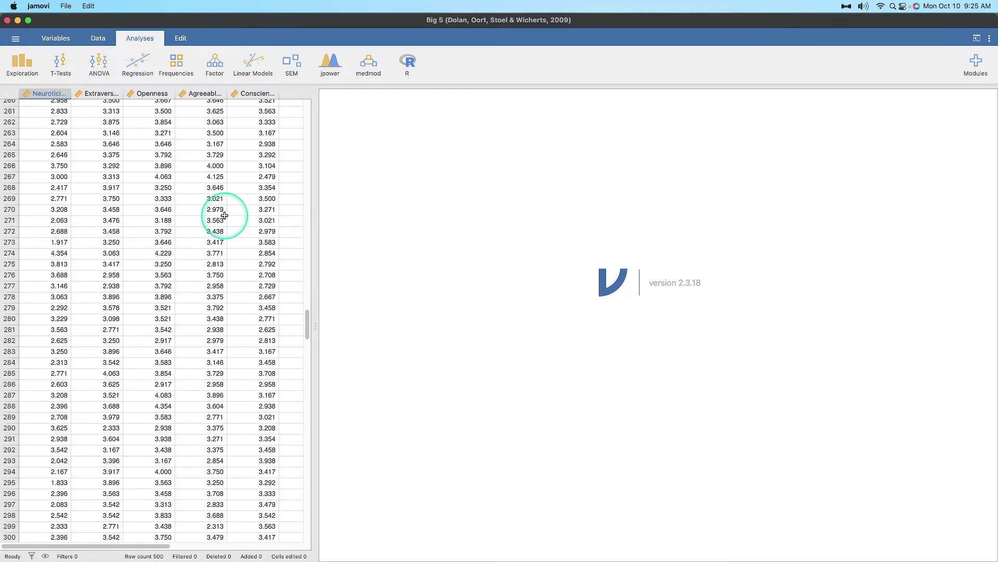
scroll(222, 214, "down", 10)
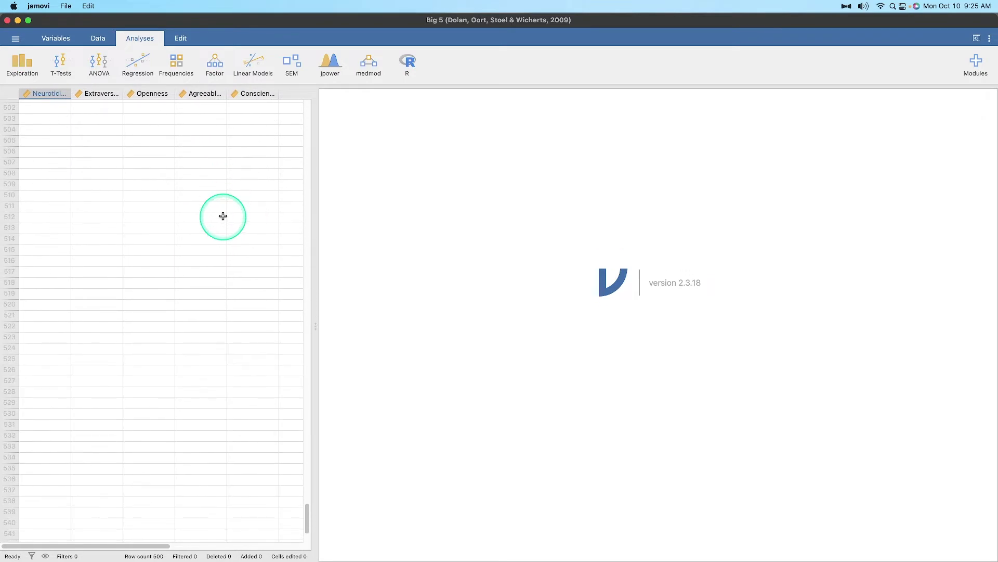
scroll(208, 224, "up", 15)
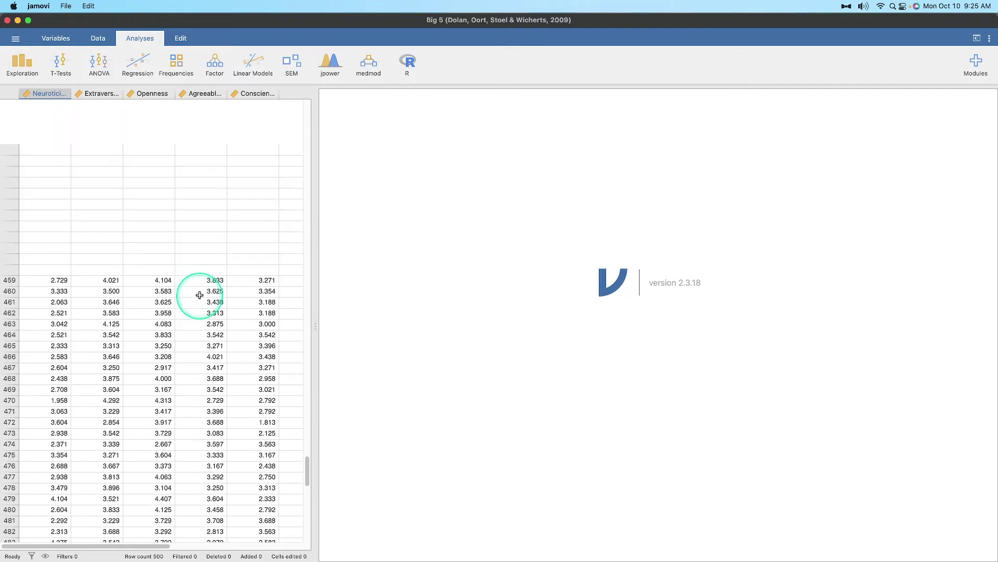
scroll(199, 292, "up", 20)
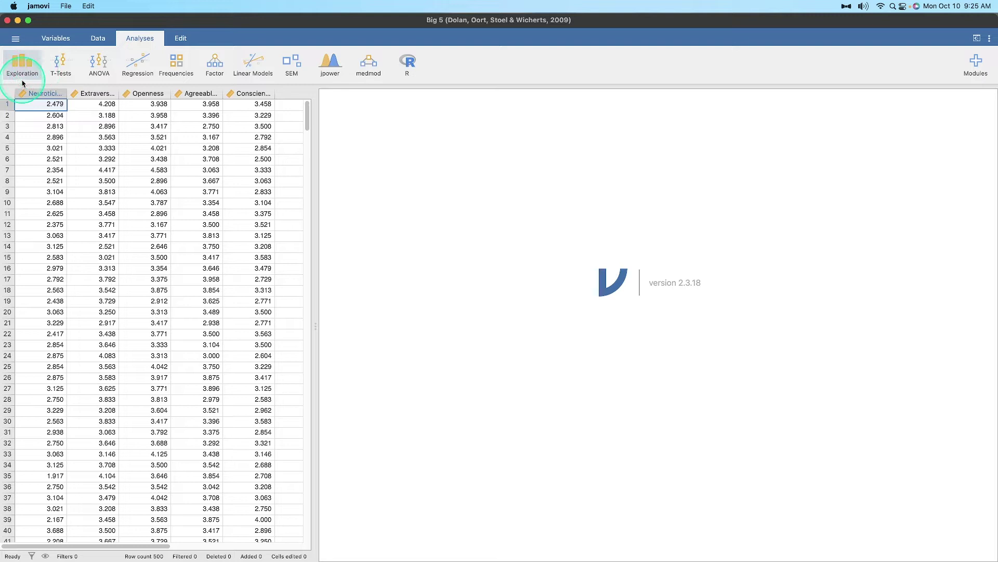
left_click(22, 67)
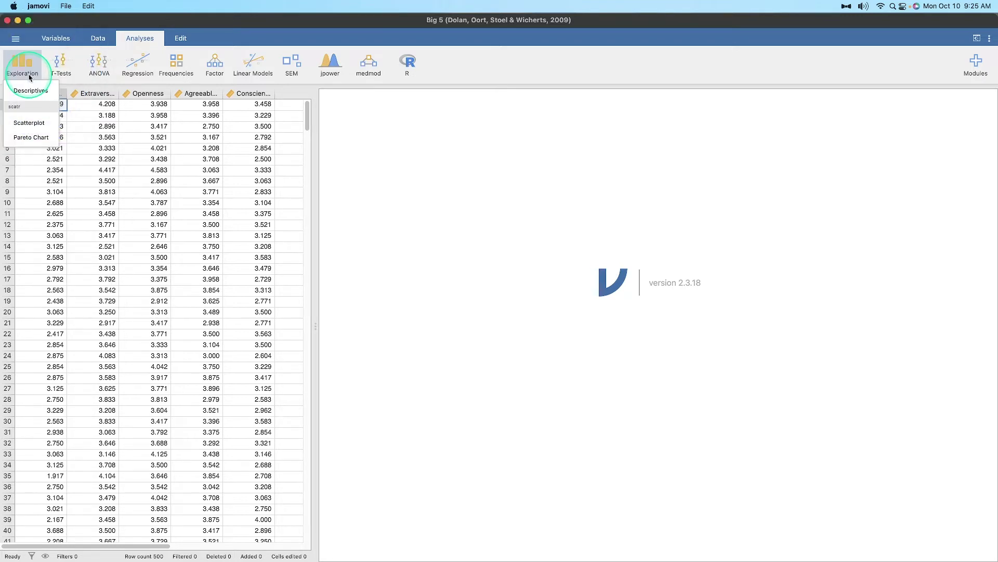
key("BackSpace")
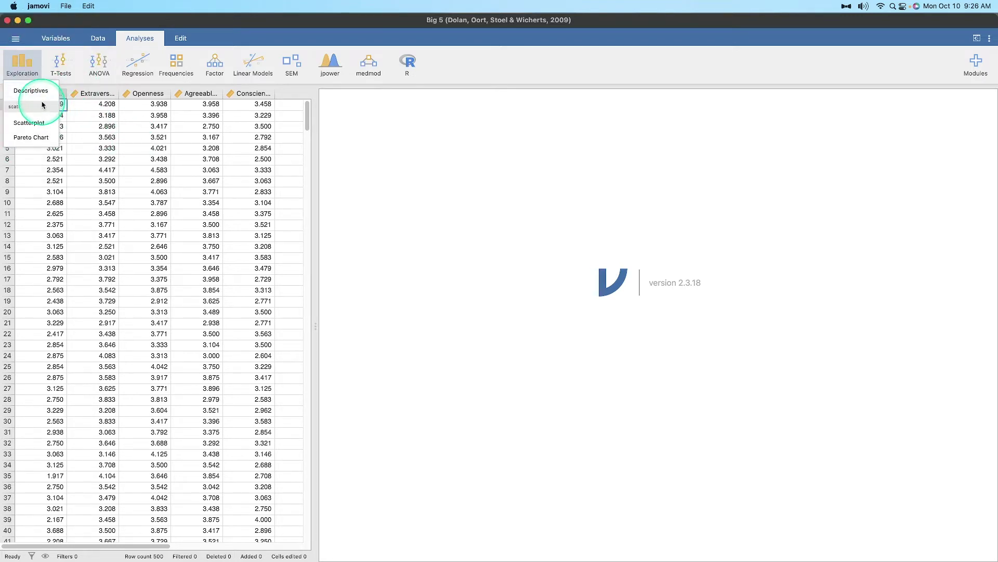
left_click(31, 91)
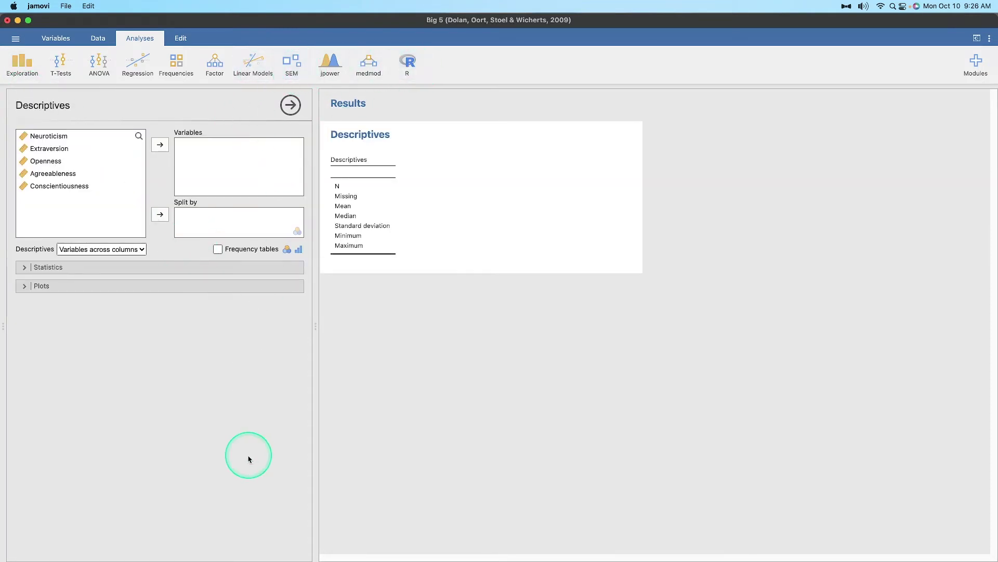
left_click(46, 136)
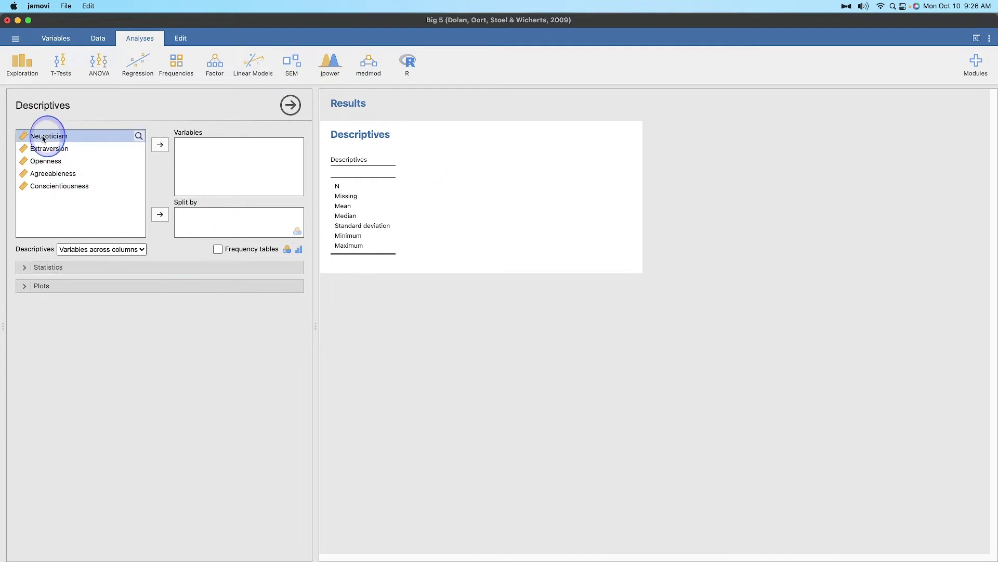
left_click(161, 146)
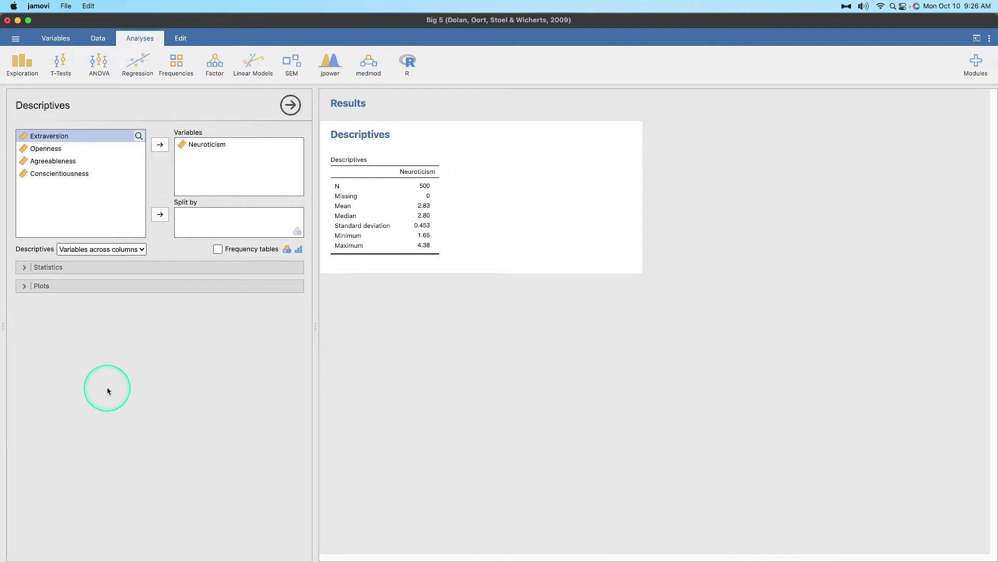
Enable the most extreme values under Outliers for the Neuroticism statistics and set their number to 1
left_click(104, 267)
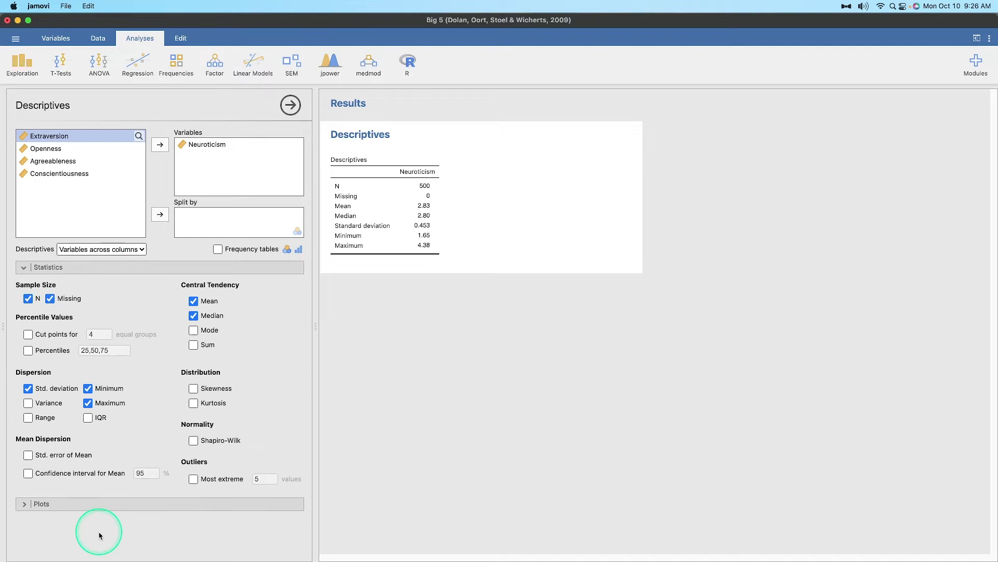
left_click(217, 484)
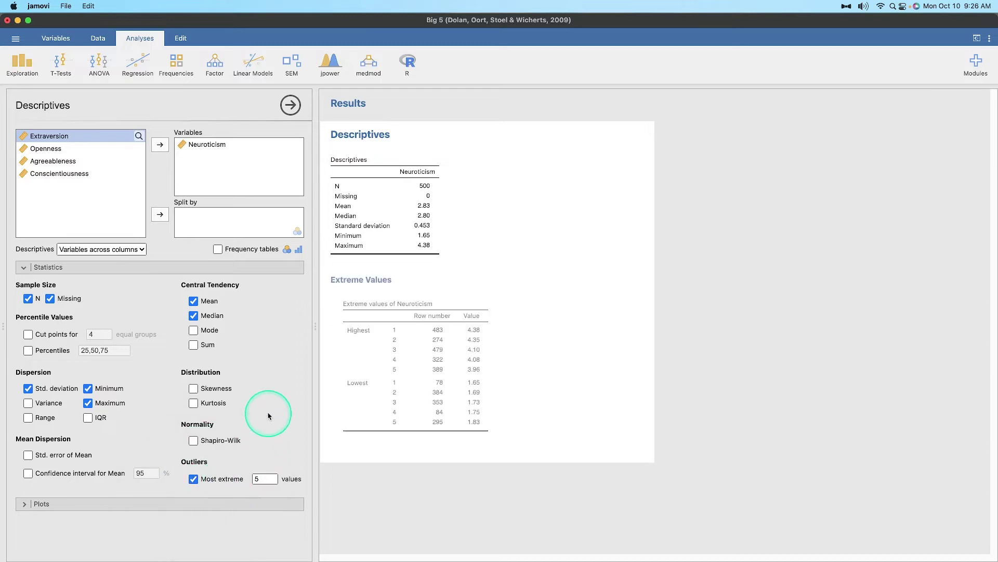
left_click(269, 478)
left_click_drag(268, 478, 253, 475)
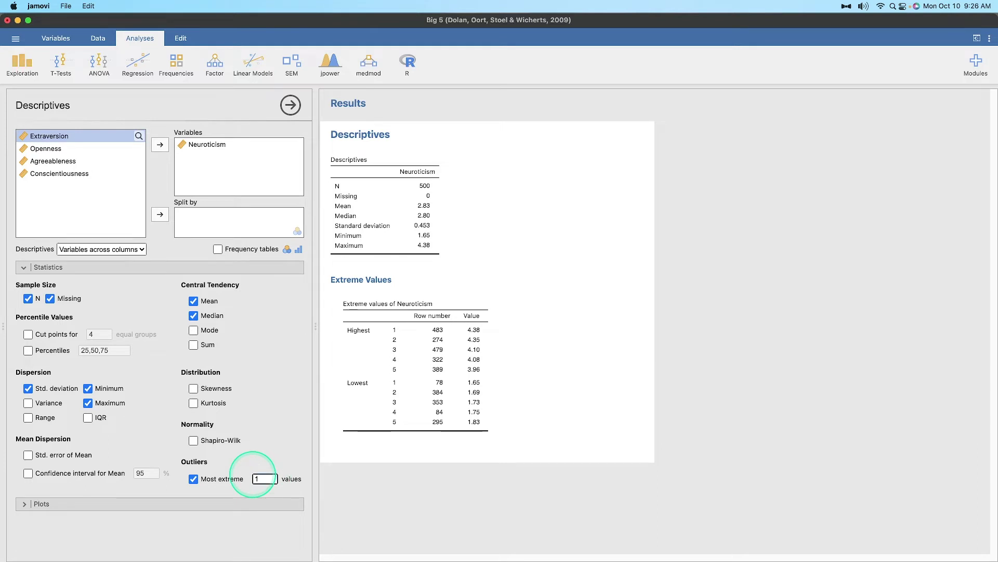
key("Return")
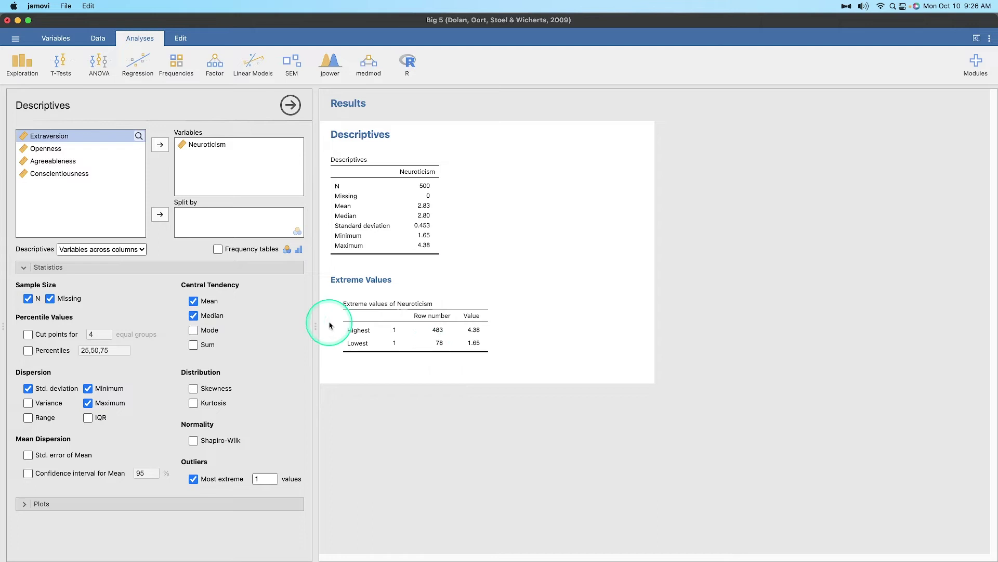
Set the number of most extreme values to 5 and return it to 1
left_click(263, 479)
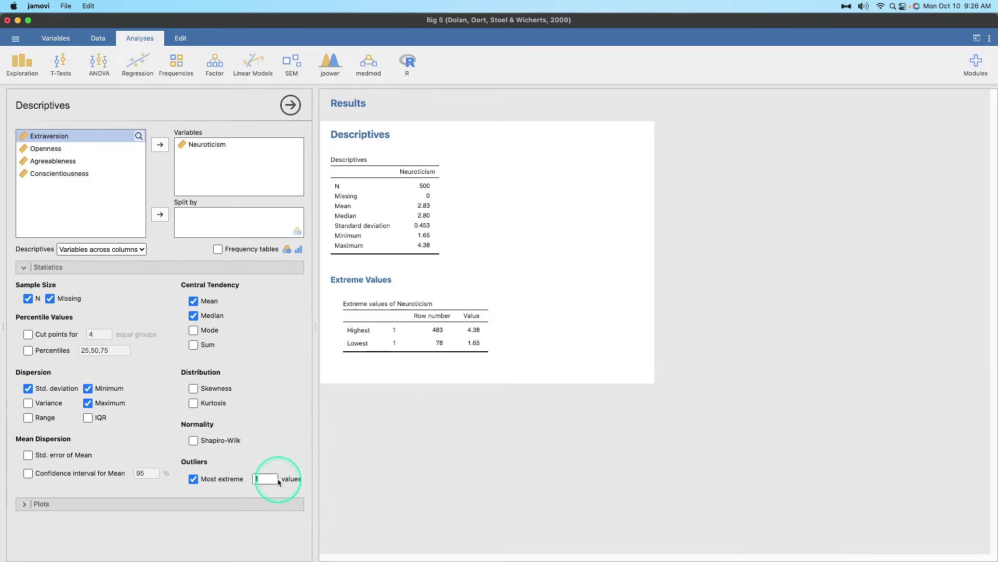
type("5")
key("Return")
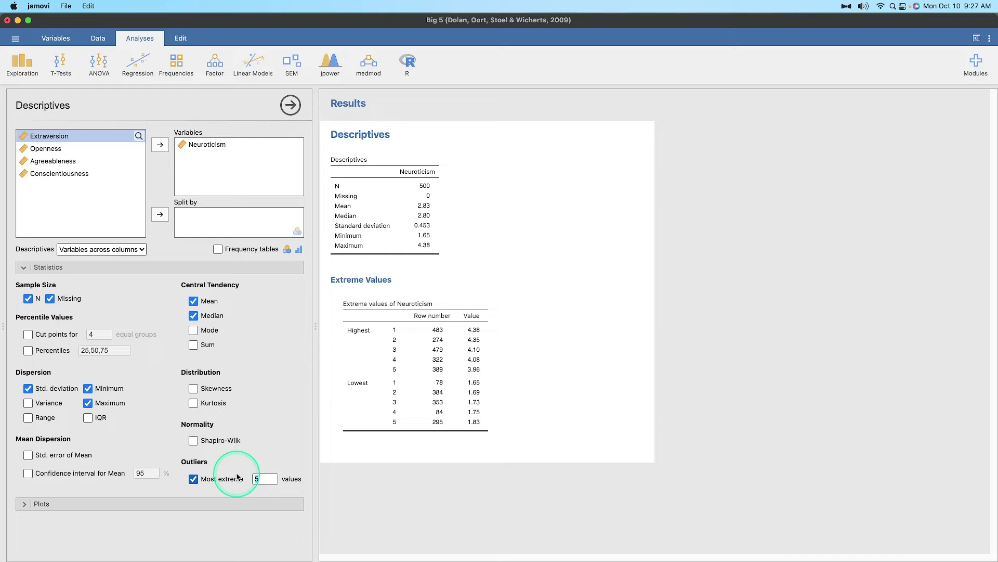
key("Return")
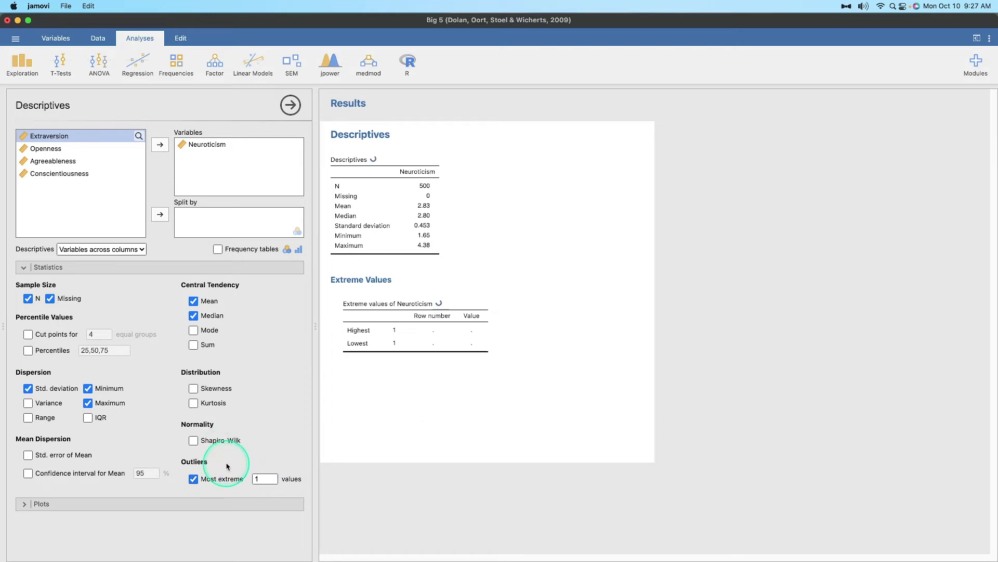
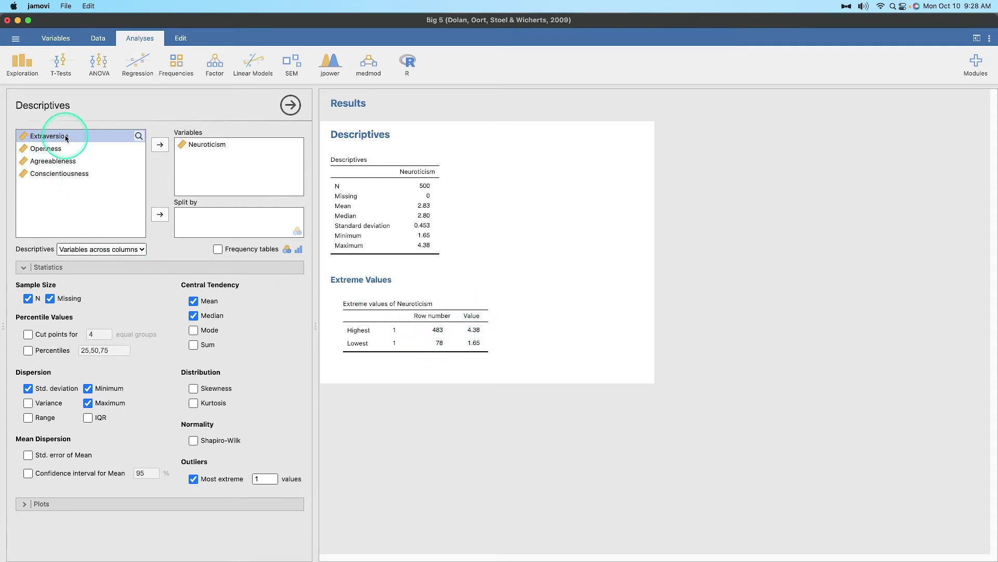
Add Extraversion, Openness, Agreeableness and Conscientiousness to the analysed variables and set the number of most extreme values to 5
left_click(77, 173, "shift")
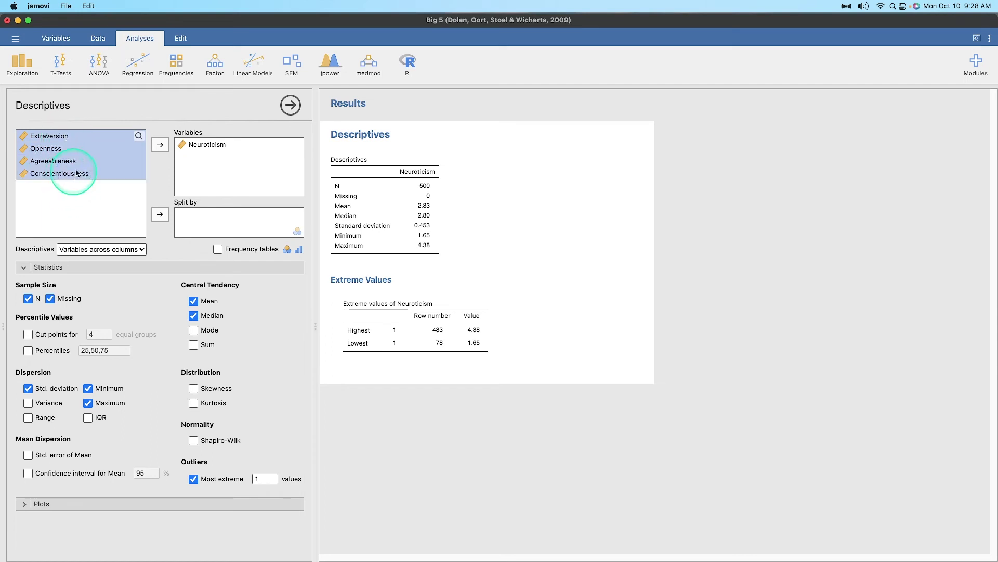
left_click(159, 144)
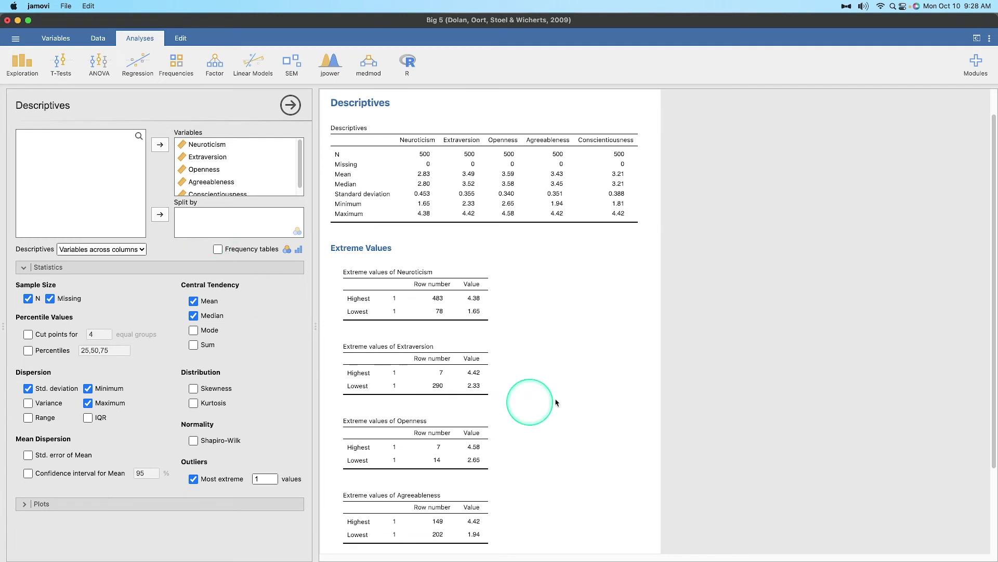
scroll(624, 350, "down", 3)
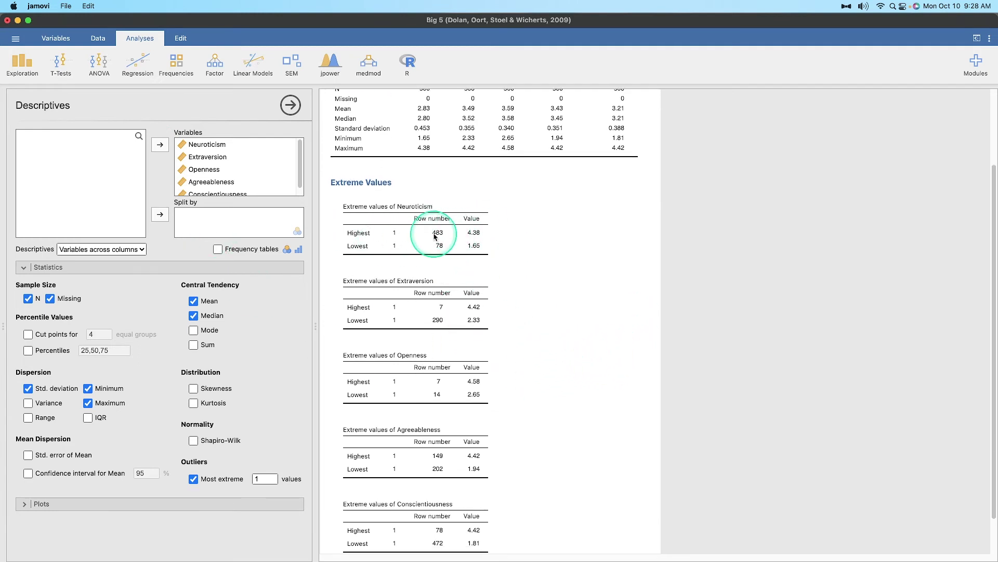
scroll(485, 233, "down", 1)
scroll(485, 233, "down", 2)
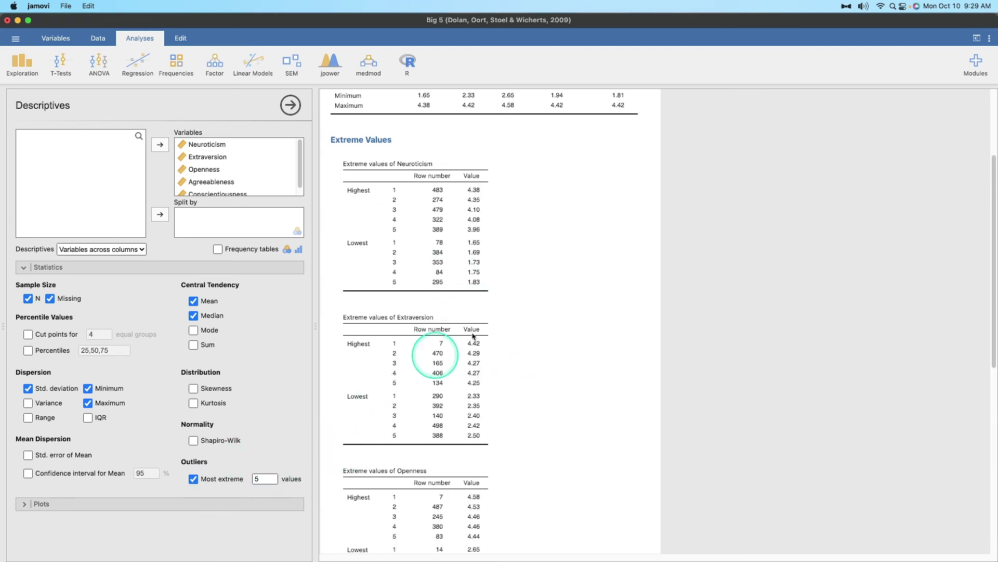
Examine the highest and lowest extreme values and their row numbers for all five personality variables
scroll(499, 286, "down", 3)
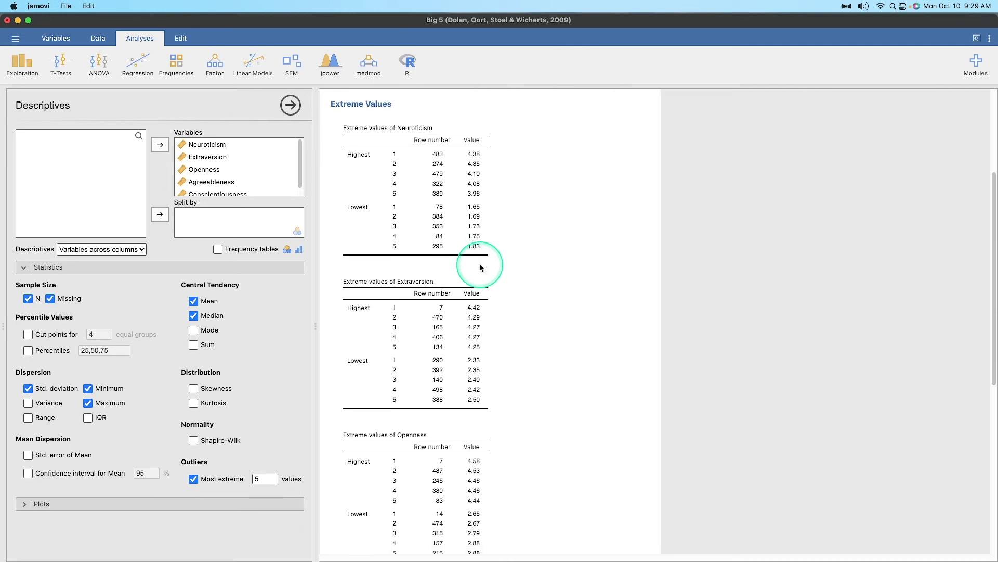
scroll(481, 268, "down", 1)
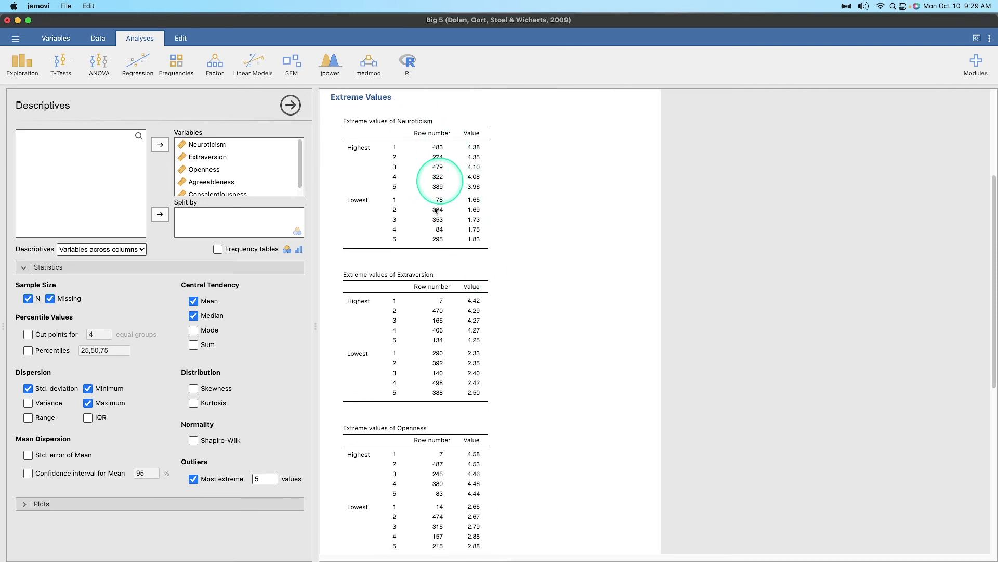
scroll(442, 263, "down", 10)
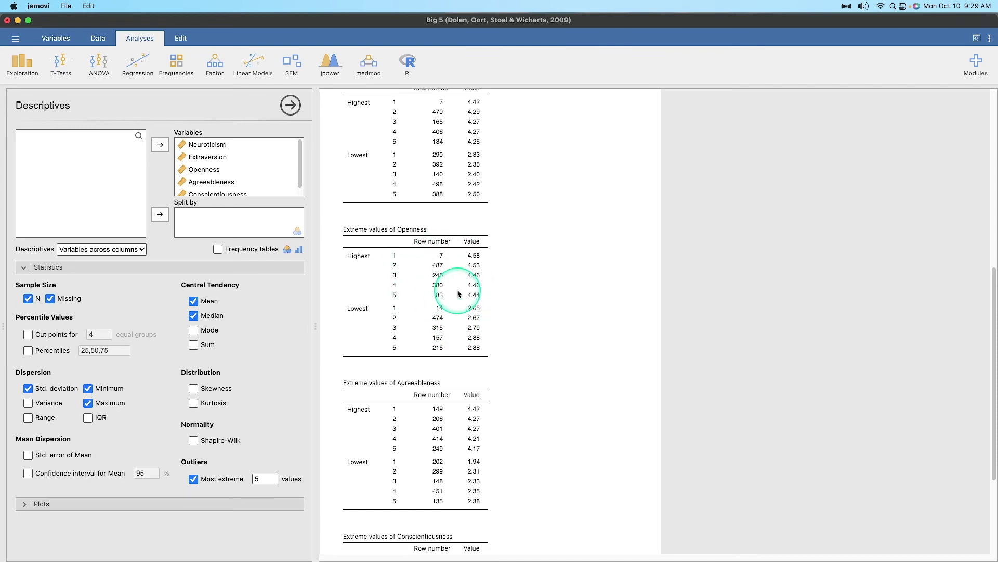
scroll(457, 283, "up", 1)
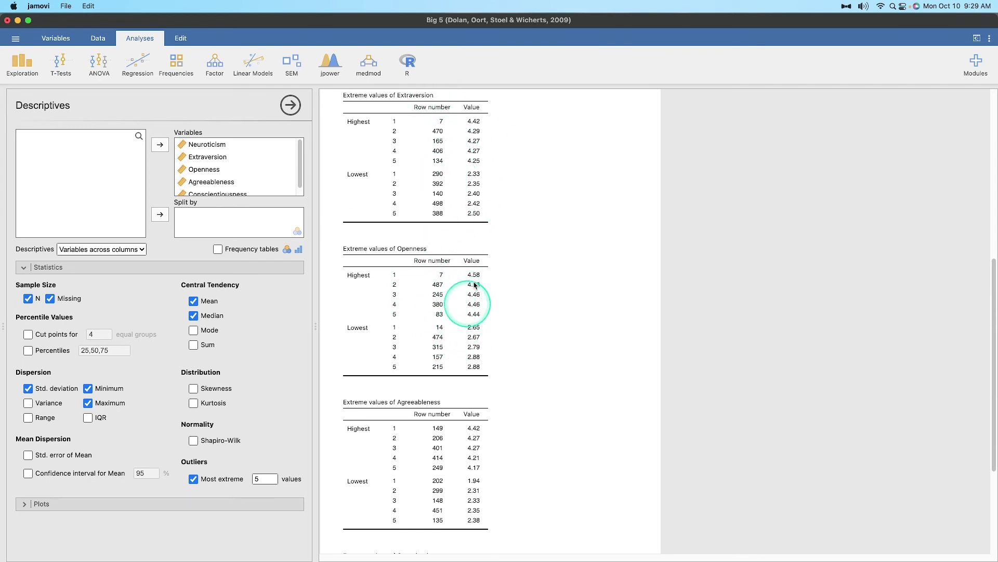
scroll(464, 406, "down", 1)
scroll(464, 406, "down", 7)
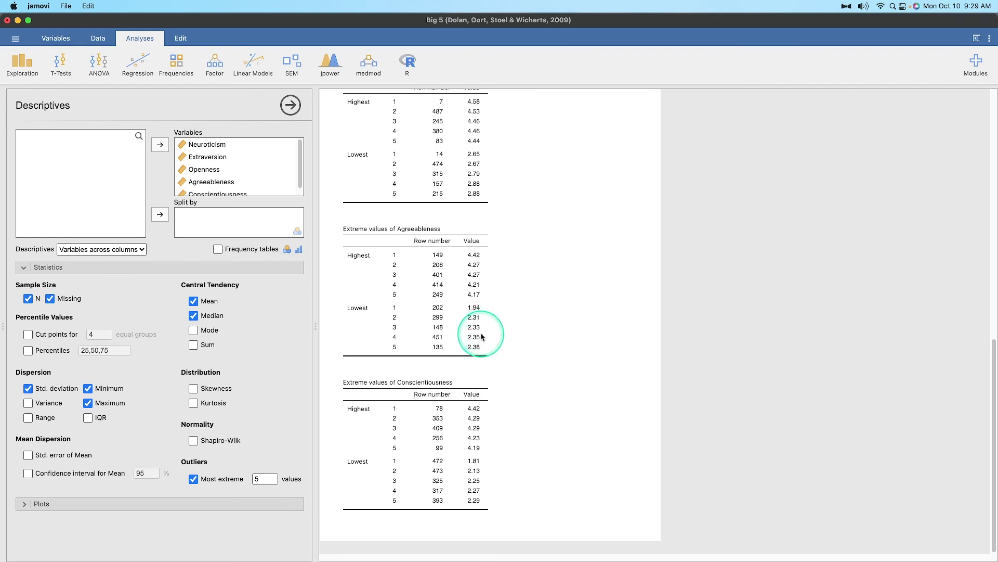
scroll(483, 341, "up", 8)
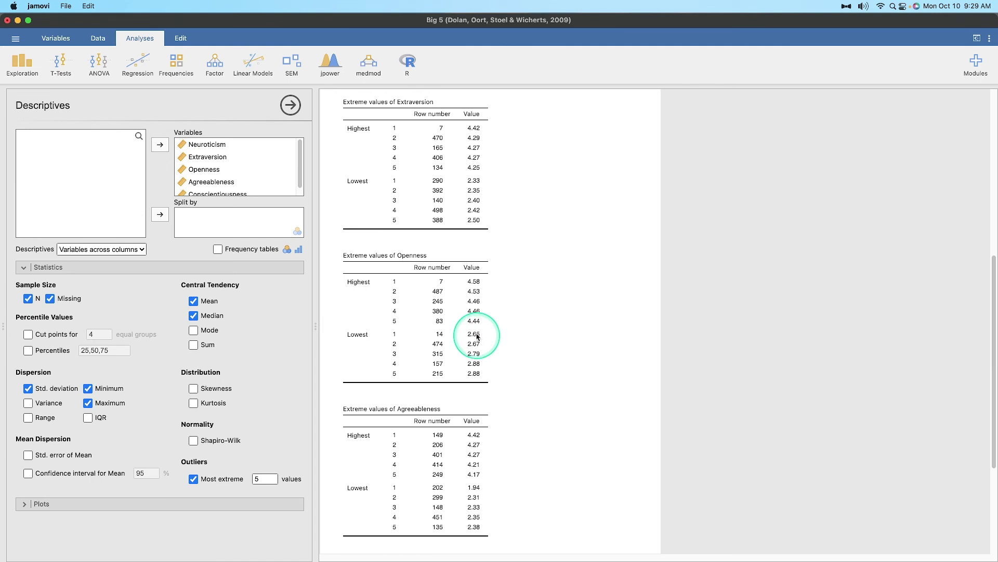
scroll(479, 327, "up", 10)
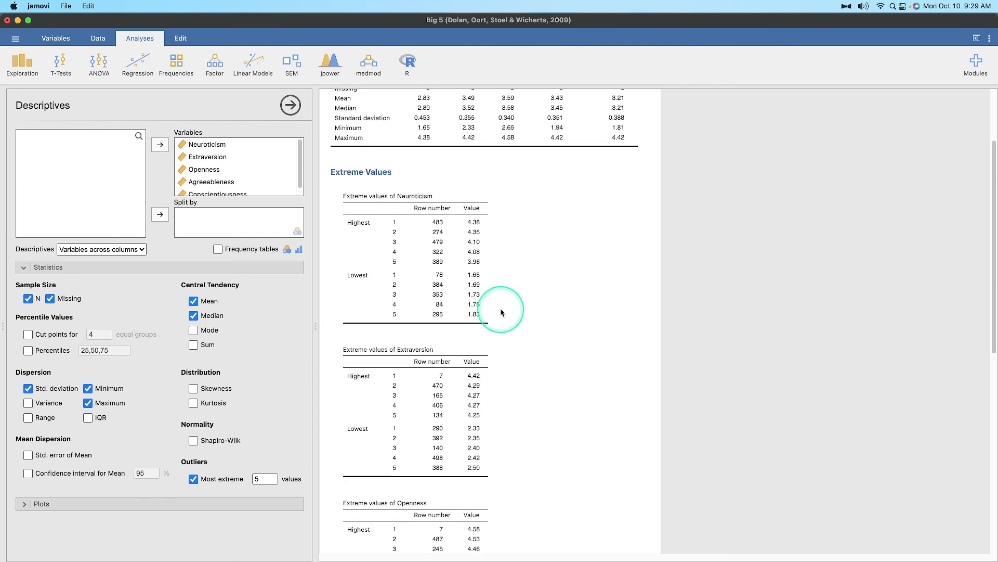
scroll(502, 312, "down", 10)
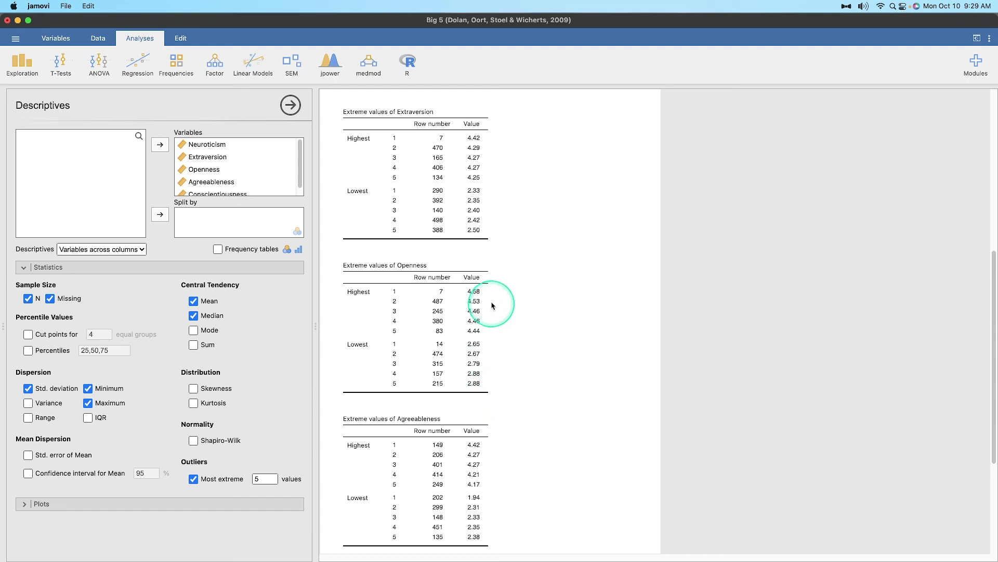
scroll(508, 402, "down", 5)
scroll(508, 402, "up", 12)
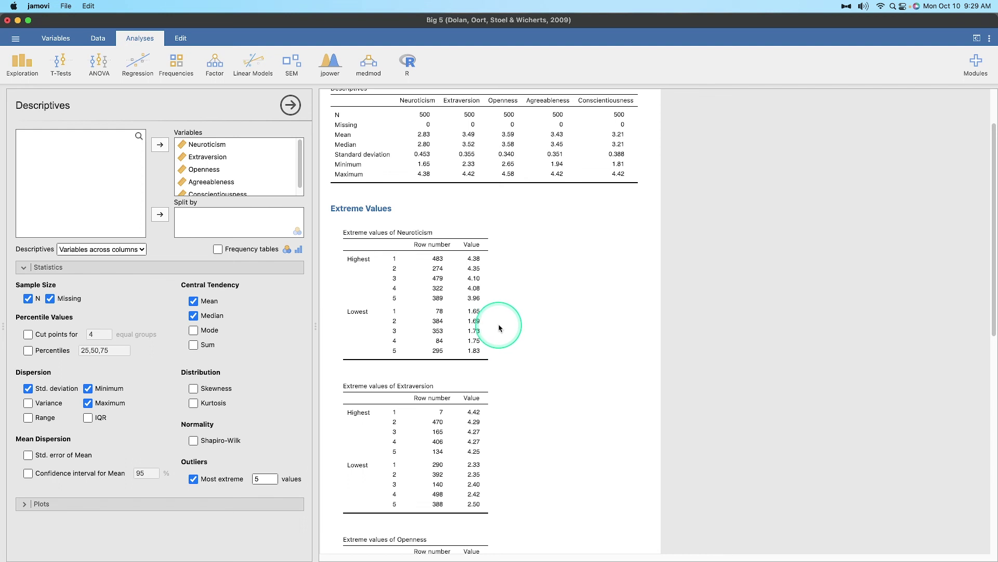
scroll(472, 305, "down", 2)
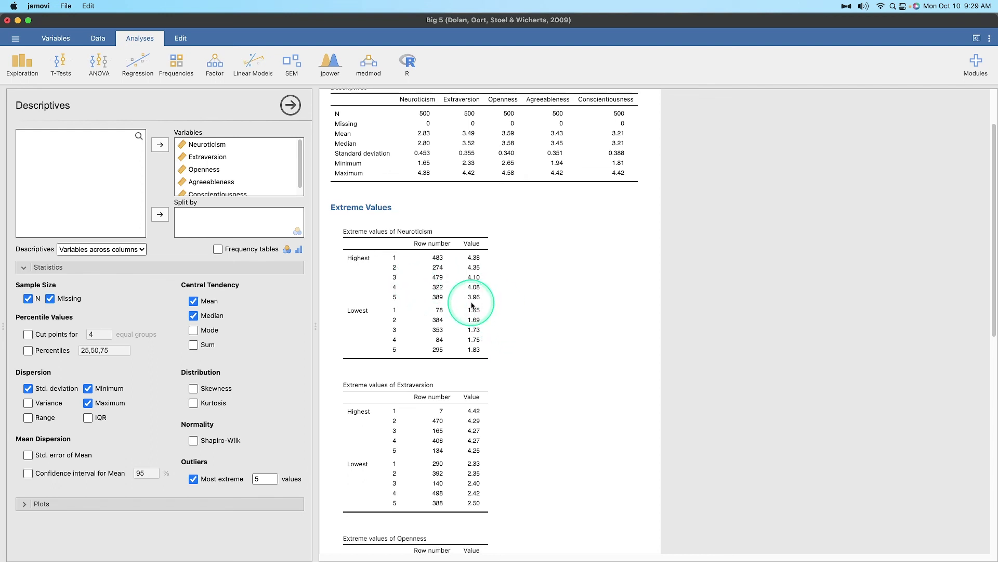
scroll(472, 305, "down", 4)
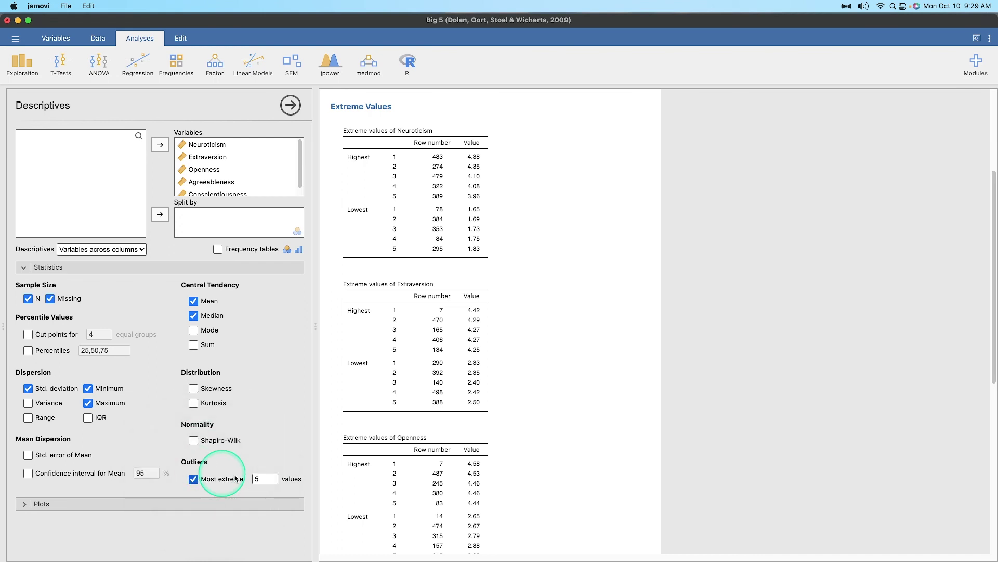
Open the number of most extreme values for editing
left_click(276, 478)
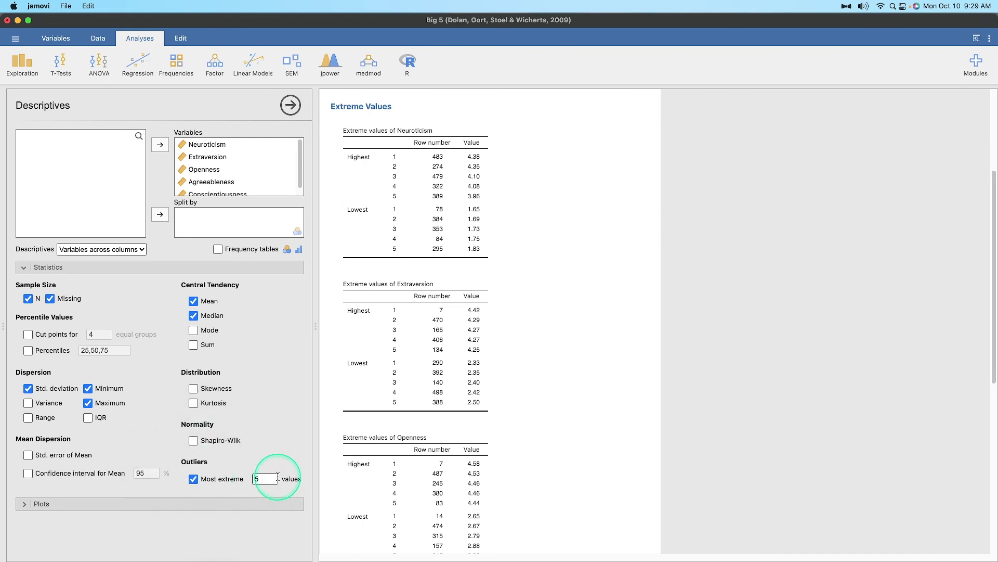